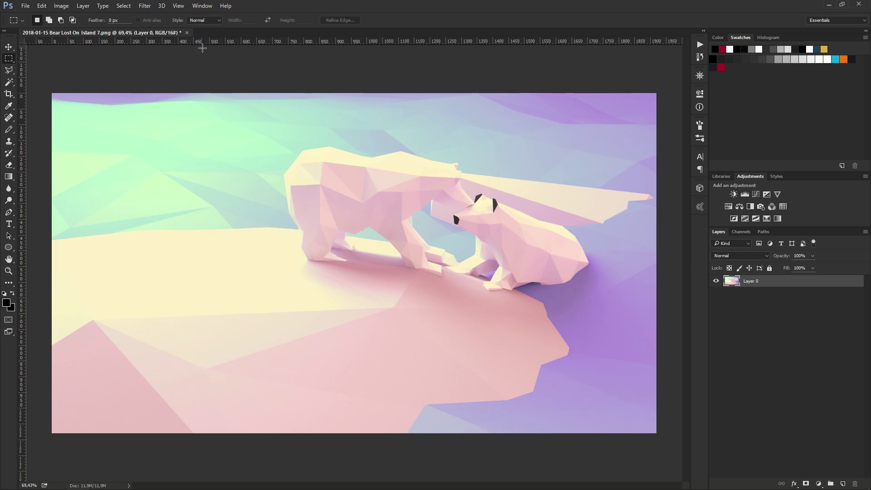
- Open Filter > Other > Custom on the polar bear image and drag the dialog toward the centre-left
click(144, 4)
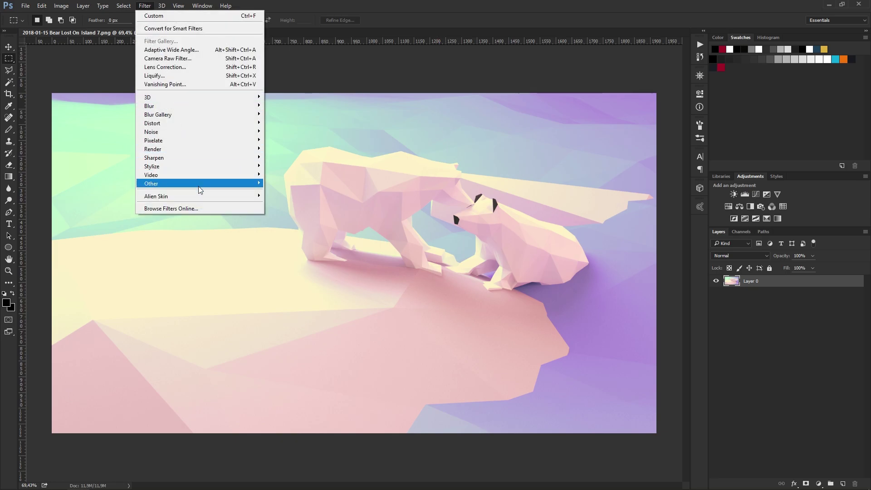
mouse_move(200, 184)
click(278, 183)
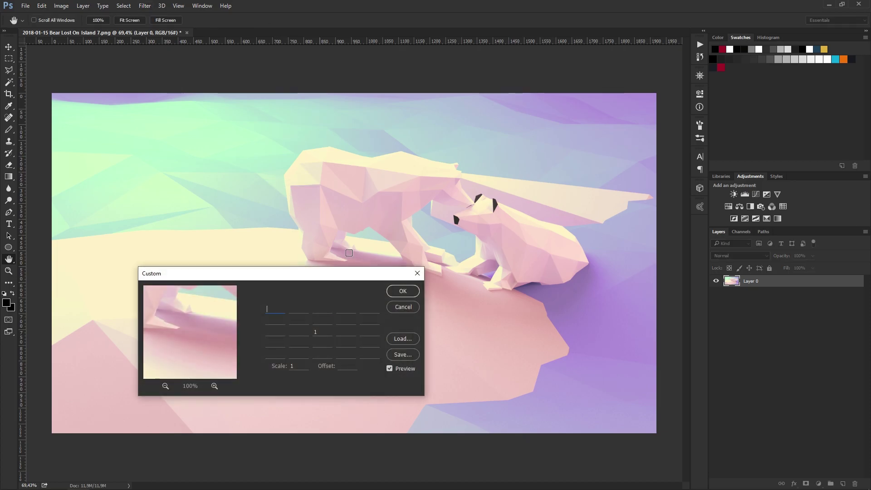
drag(340, 274, 502, 305)
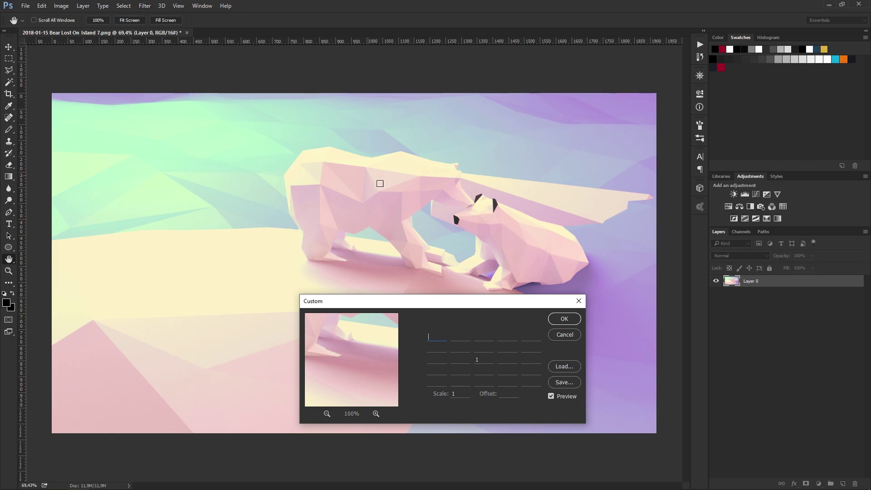
drag(431, 301, 410, 290)
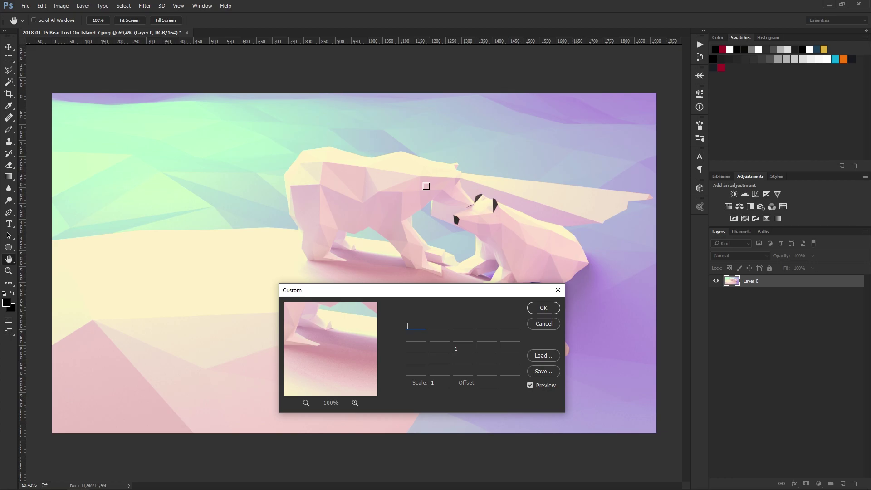
drag(419, 294, 320, 297)
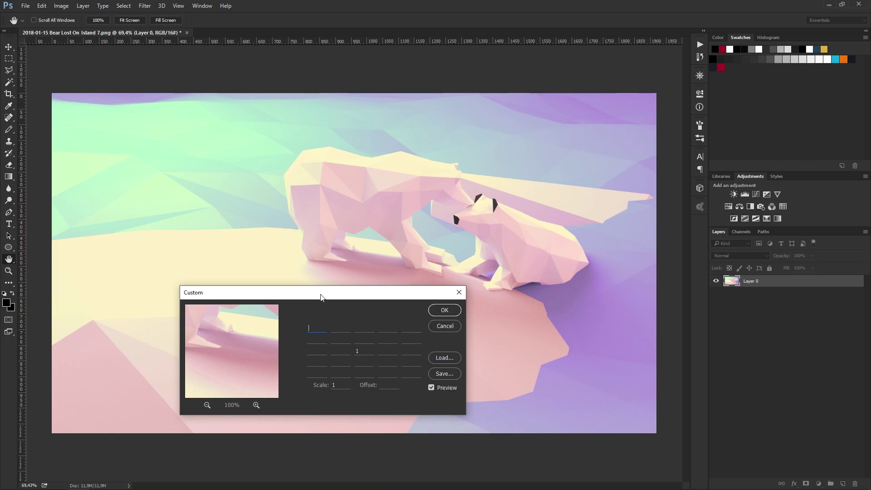
mouse_move(320, 297)
mouse_down()
mouse_move(341, 286)
mouse_move(329, 287)
mouse_up()
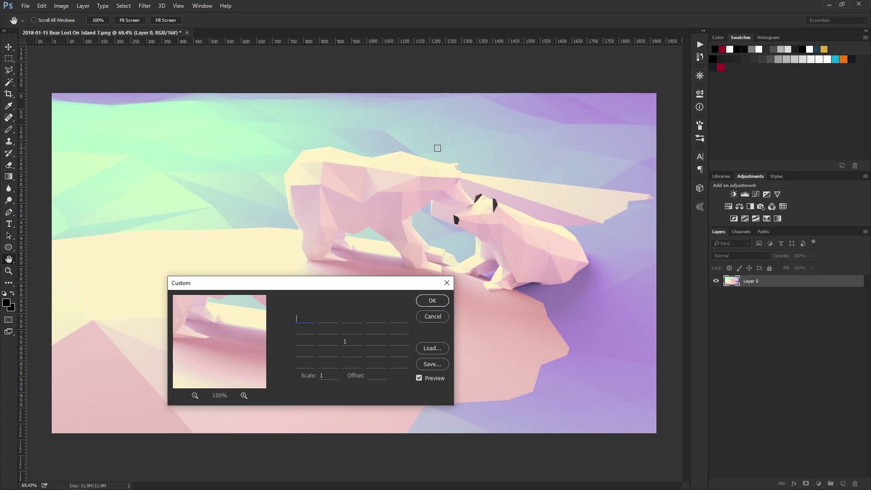
drag(338, 282, 356, 247)
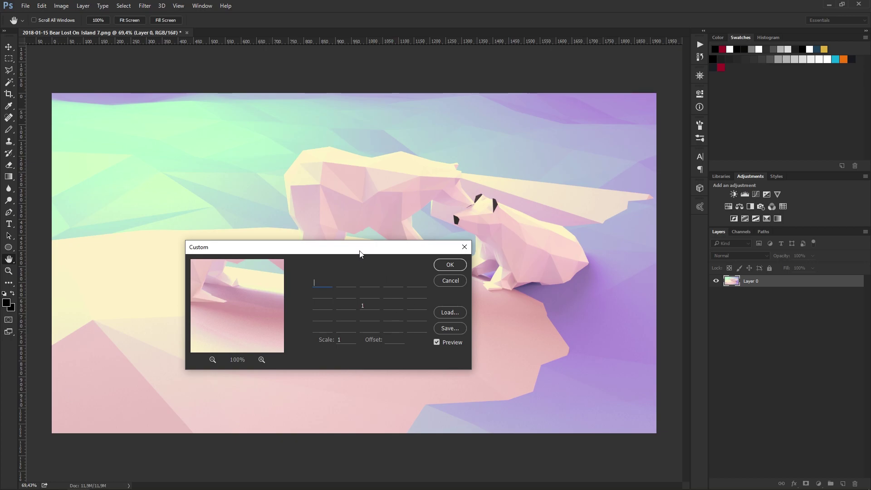
drag(359, 250, 346, 294)
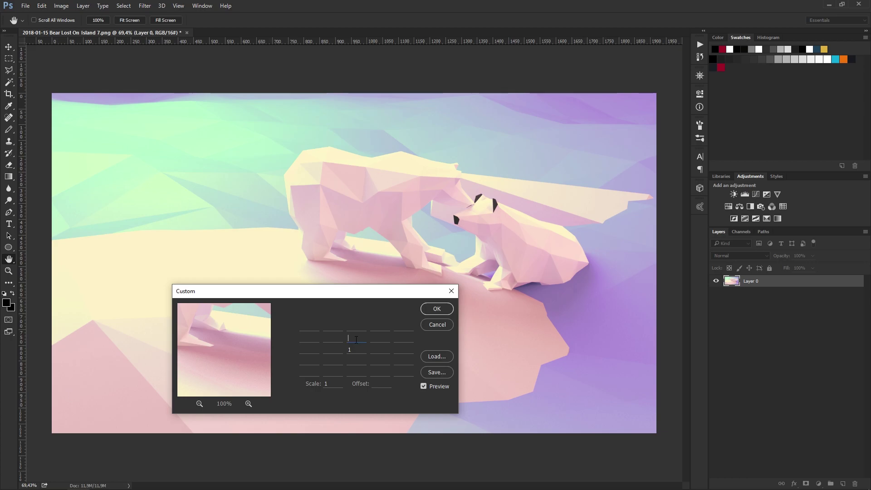
text(1)
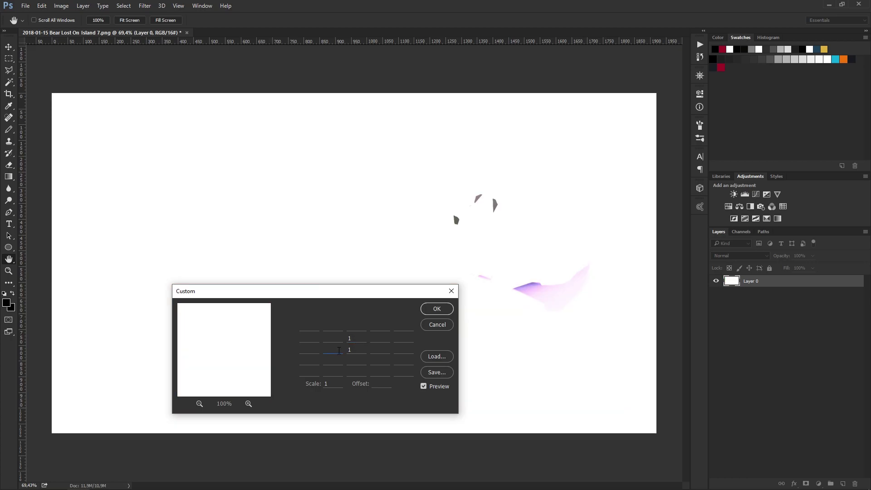
text(1)
- Enter 1 above, left, right and below a -4 centre in the Custom kernel and apply it
key(Tab)
key(Tab)
text(1)
key(Tab)
key(Tab)
key(Tab)
key(Tab)
text(1)
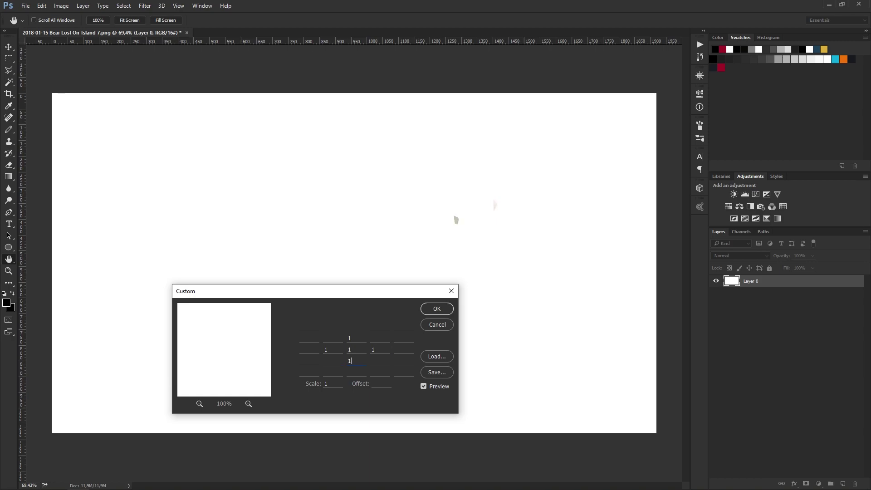
double_click(350, 348)
text(-4)
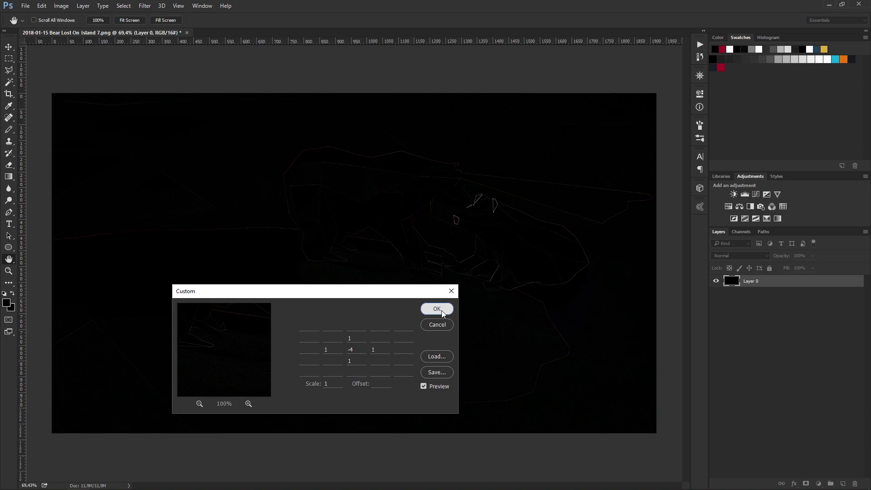
click(437, 309)
- Zoom in and scroll to inspect the faint edge outlines on black
key(m)
scroll(448, 163, up, 5)
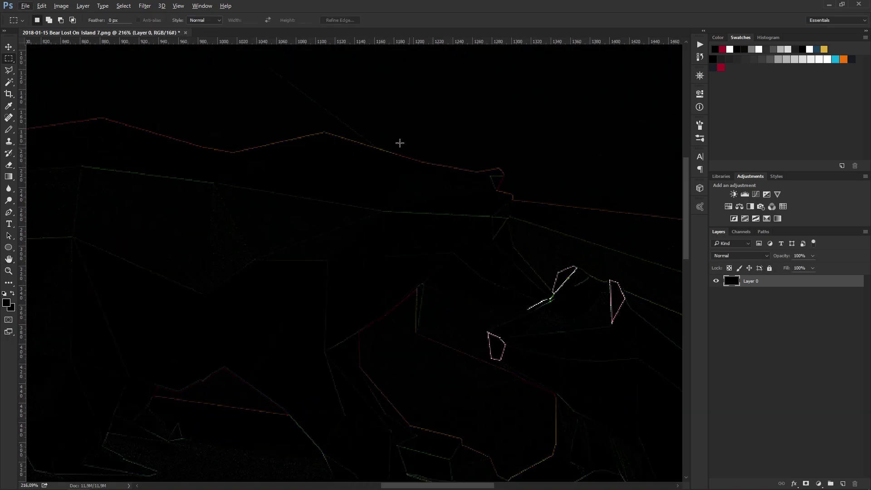
scroll(522, 260, down, 4)
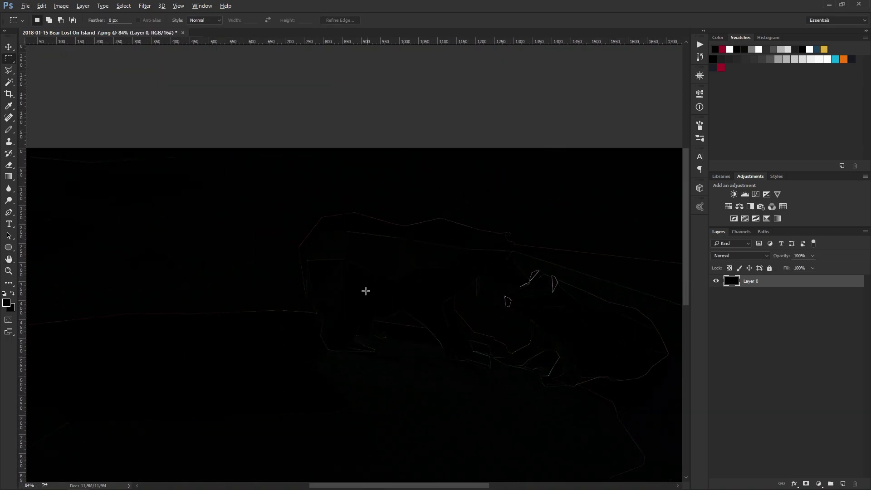
scroll(481, 306, down, 1)
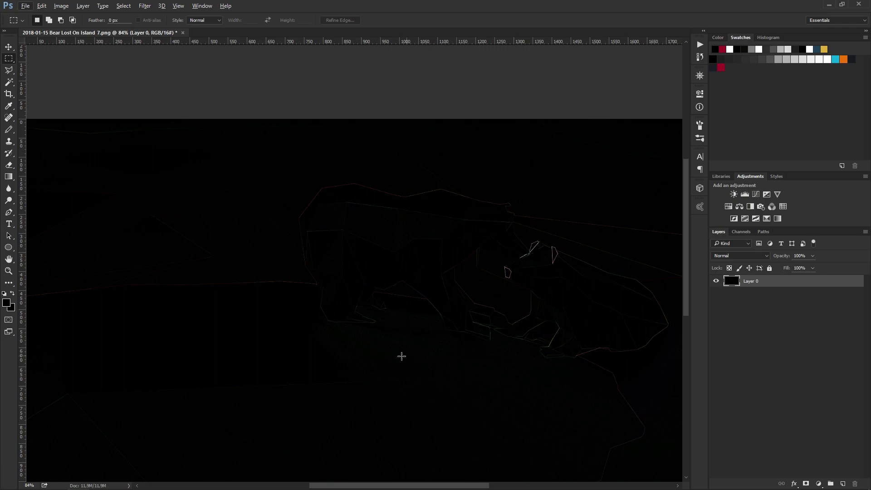
scroll(124, 284, down, 2)
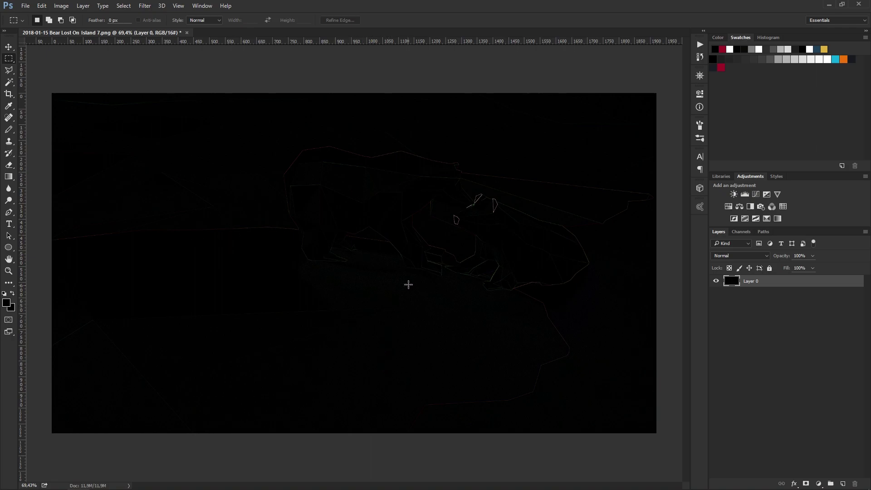
- Undo the -4 edge filter, reopen the Custom filter dialog and move it up and right
key(ctrl+z)
click(145, 5)
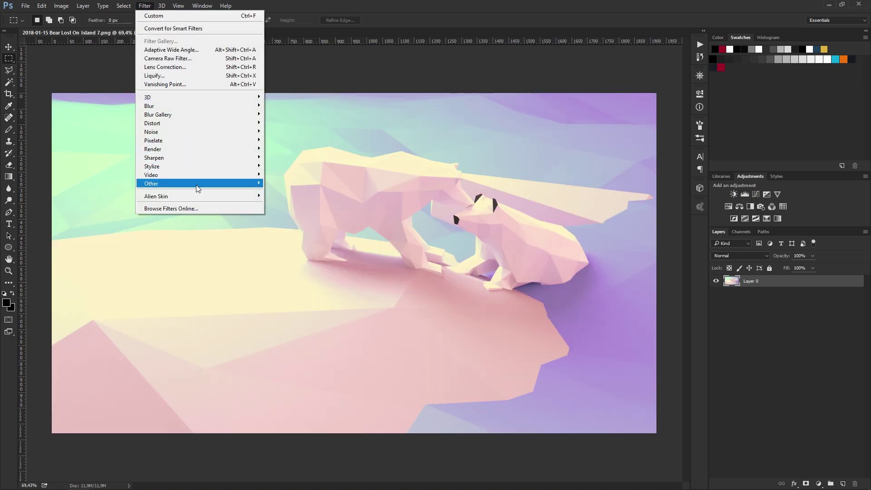
mouse_move(198, 188)
click(288, 183)
drag(369, 283, 411, 255)
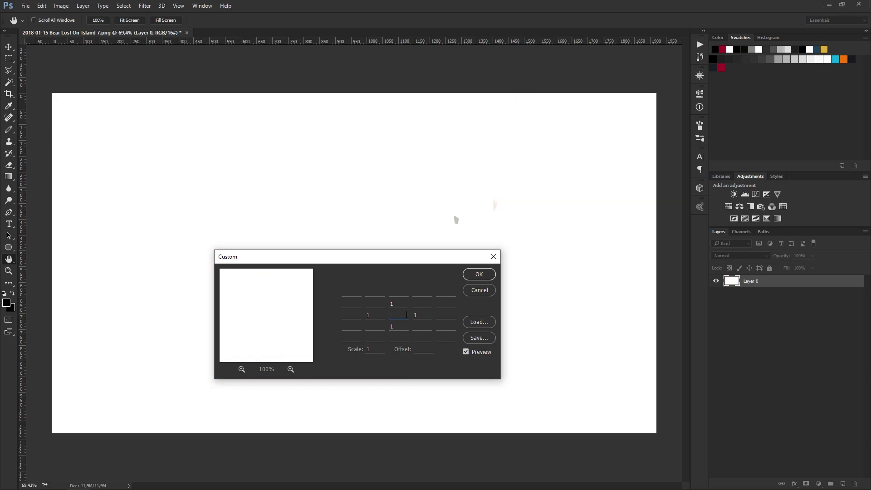
- Rework the Custom matrix into a diagonal kernel of -1 and 1 values
key(shift+Tab)
key(shift+Tab)
key(shift+Tab)
key(shift+Tab)
key(shift+Tab)
key(shift+Tab)
text(-1)
key(Tab)
key(Delete)
key(Tab)
text(1)
key(Tab)
key(Tab)
key(Tab)
key(Delete)
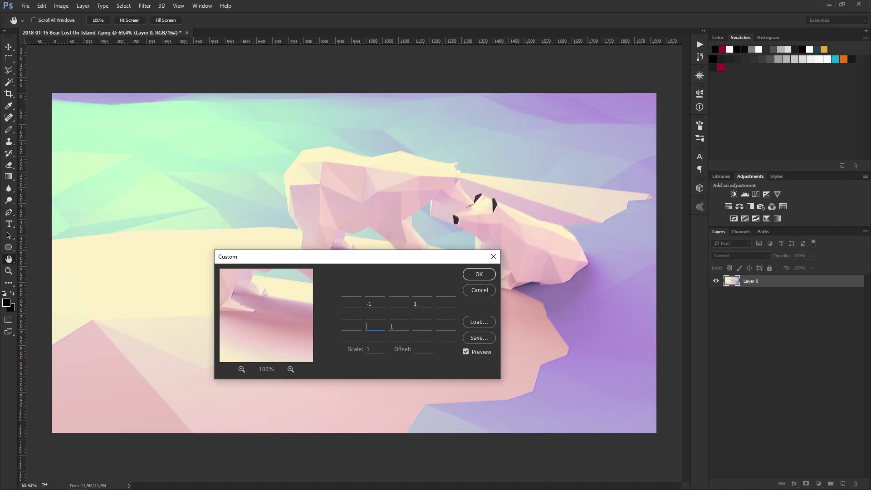
text(1)
key(Tab)
key(Delete)
key(Tab)
text(-1)
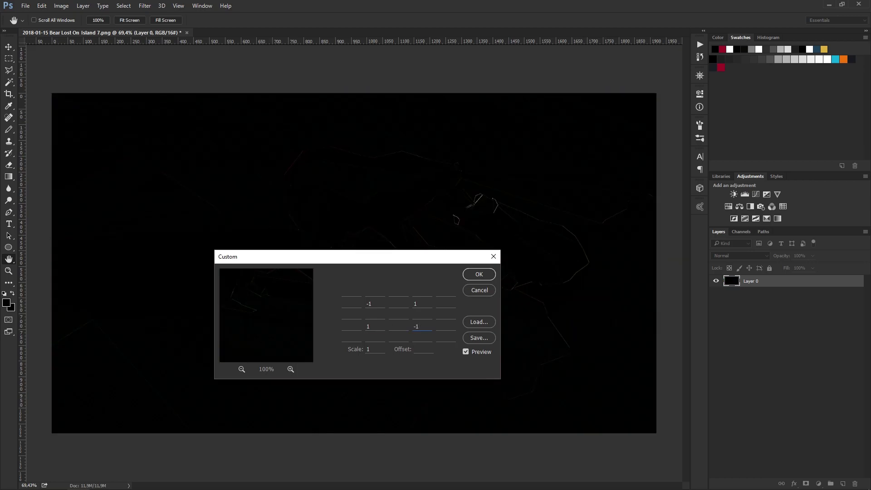
- Apply an 8-centre, -1-surround kernel, undo it back to the original bear, then open the Start menu
drag(413, 262, 414, 291)
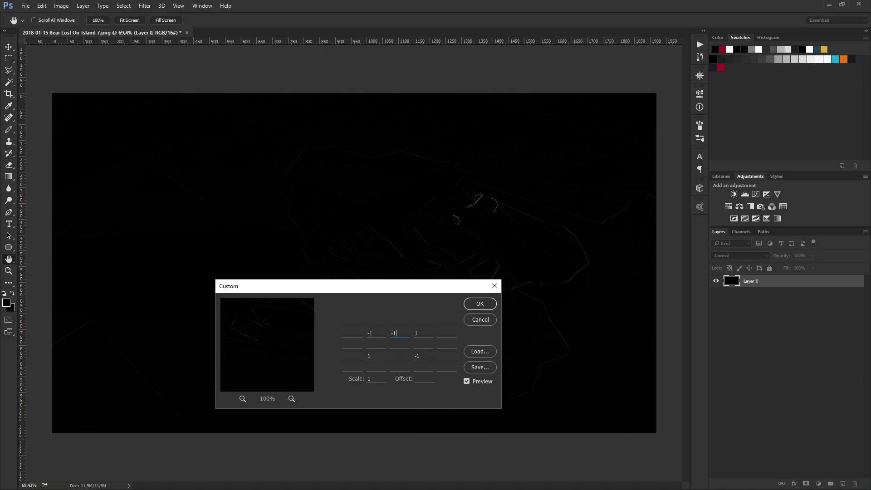
key(Tab)
text(-)
click(395, 345)
text(8)
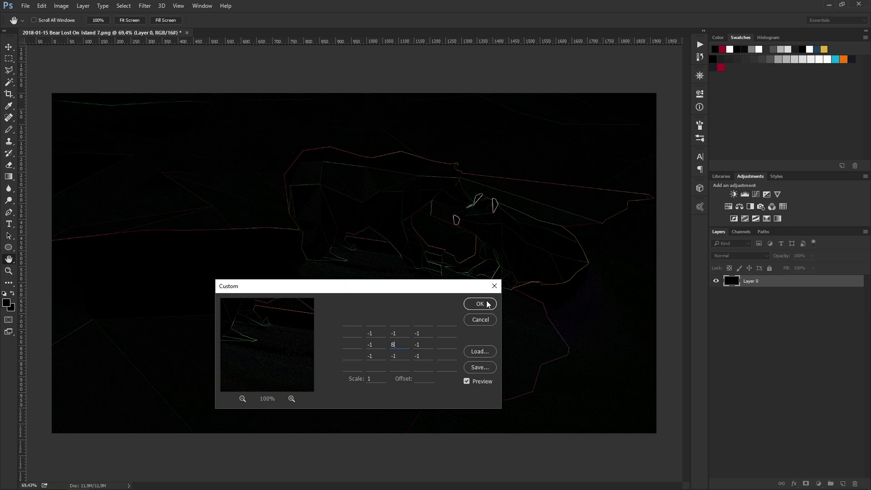
click(481, 304)
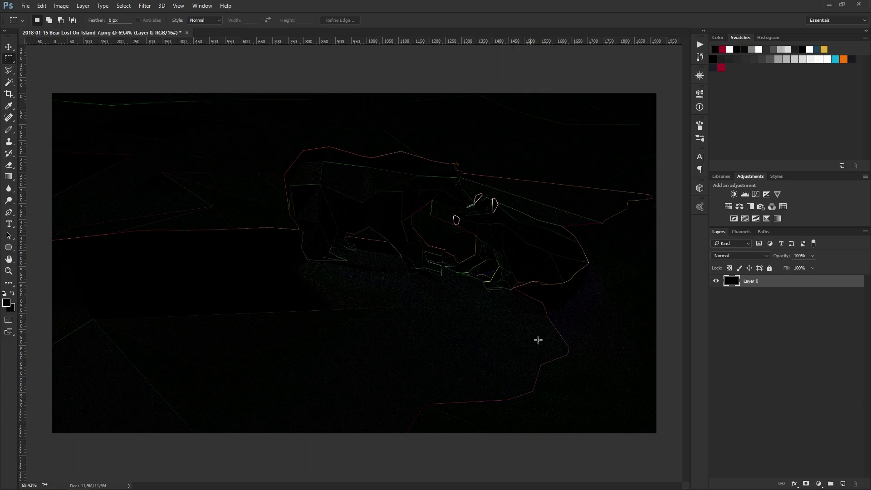
key(ctrl+z)
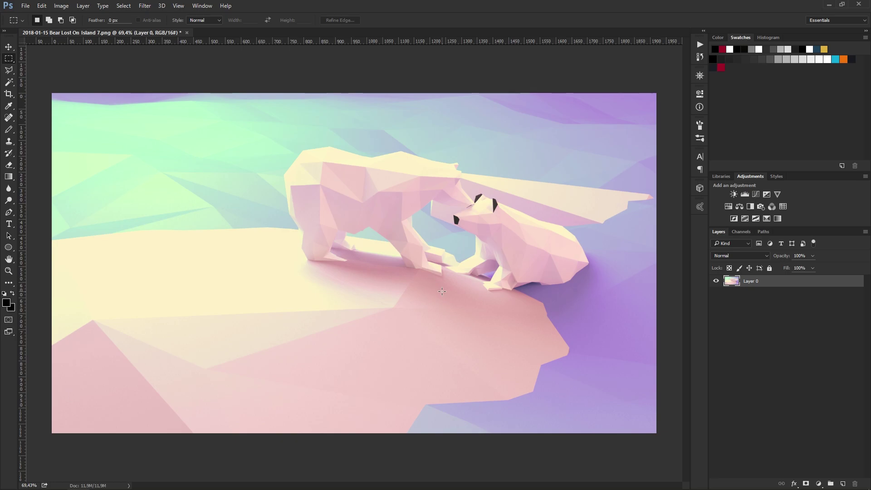
key(super)
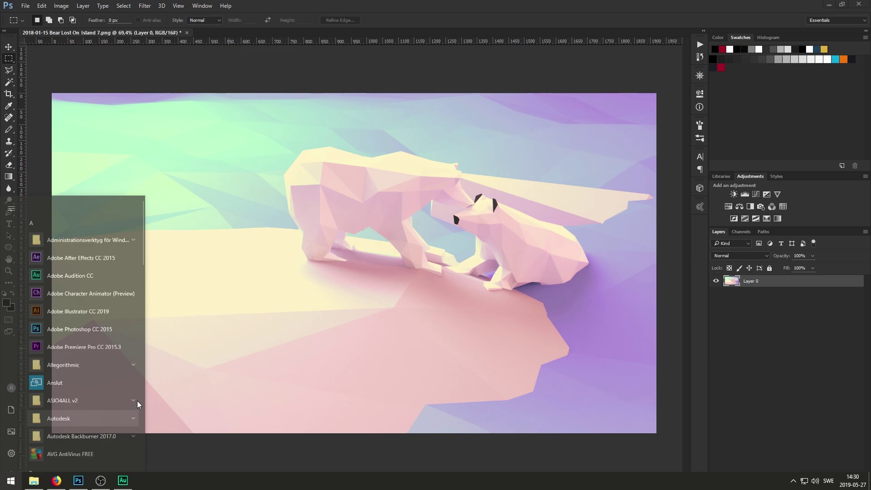
- Scroll through the Kernel (image processing) table in Firefox, then minimize the browser
click(56, 480)
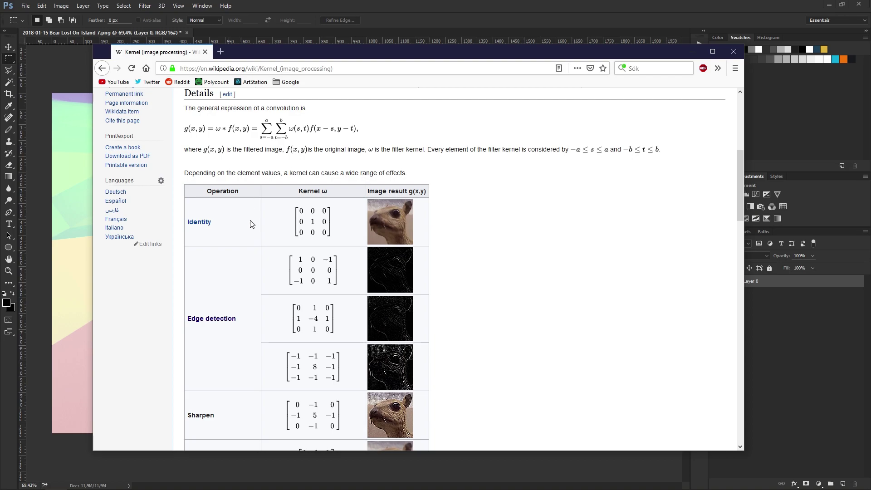
scroll(502, 224, up, 1)
scroll(532, 247, down, 1)
scroll(261, 264, down, 3)
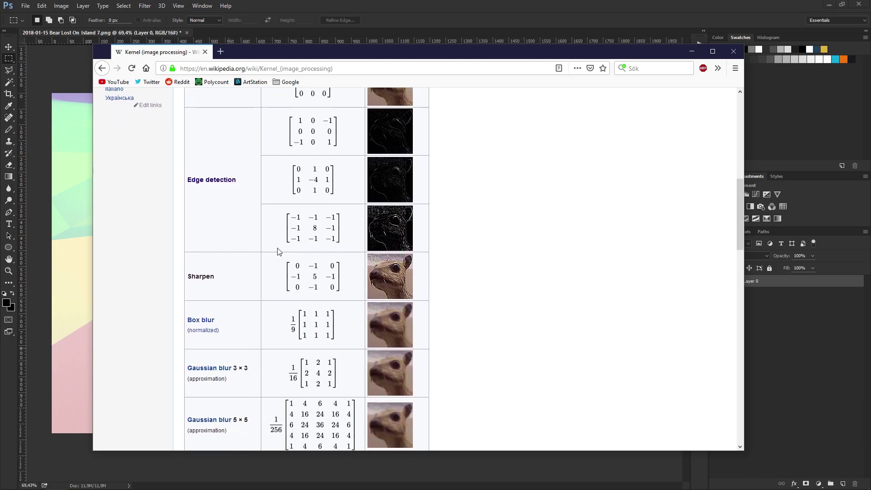
scroll(386, 328, down, 2)
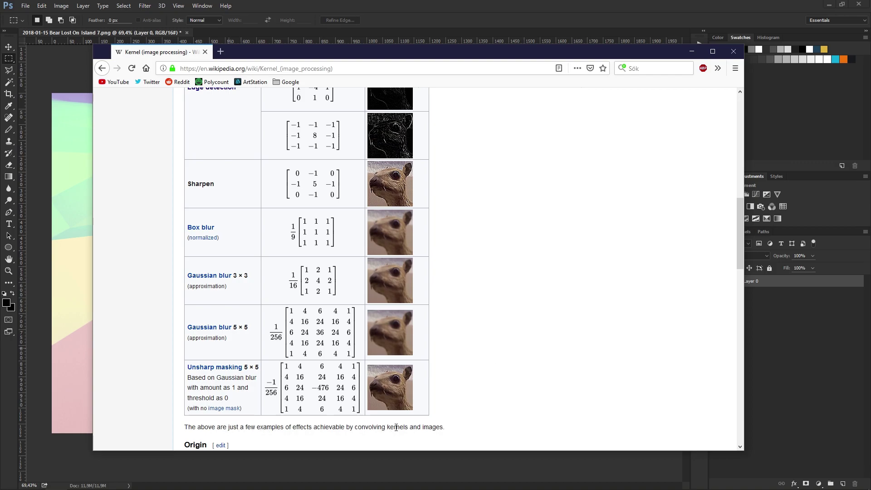
scroll(513, 316, up, 5)
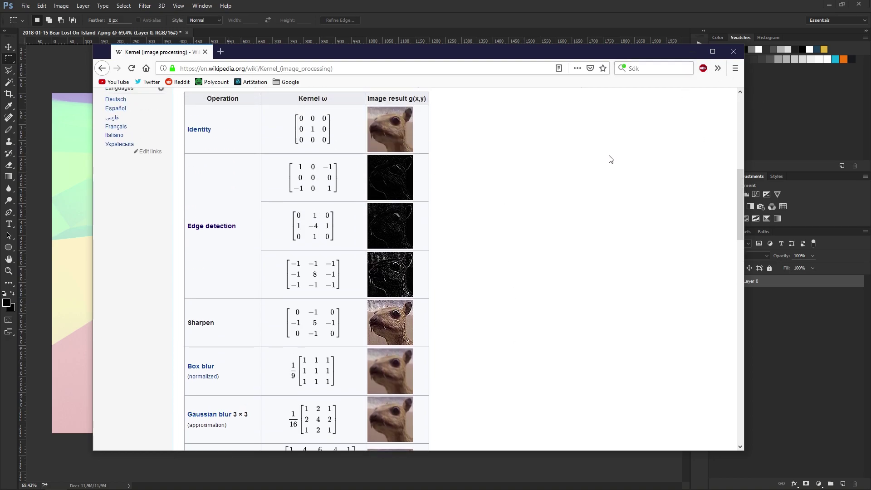
click(691, 51)
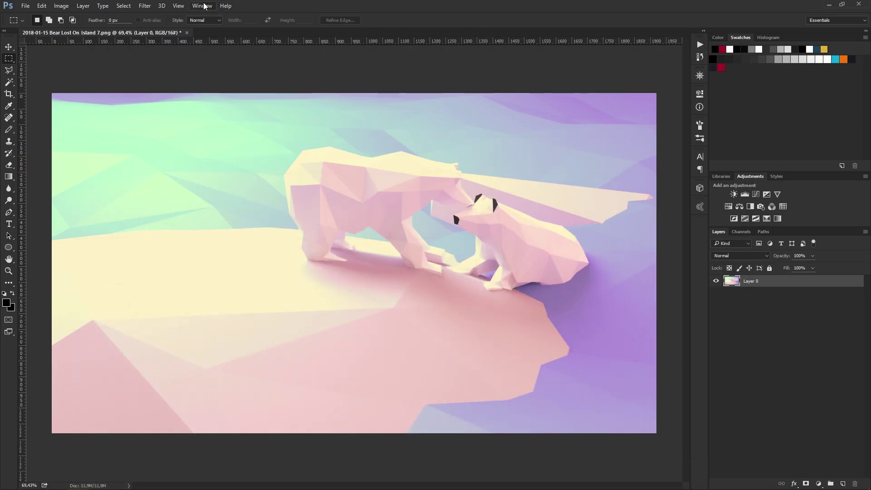
click(145, 6)
mouse_move(227, 183)
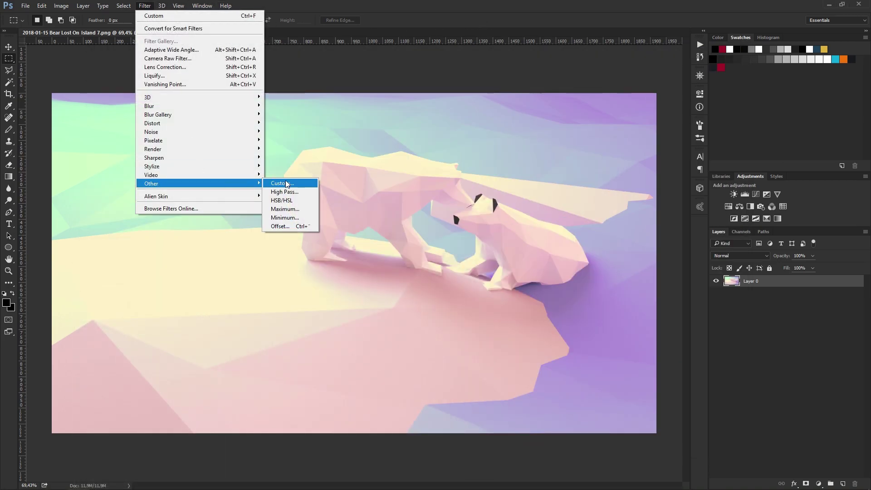
click(287, 183)
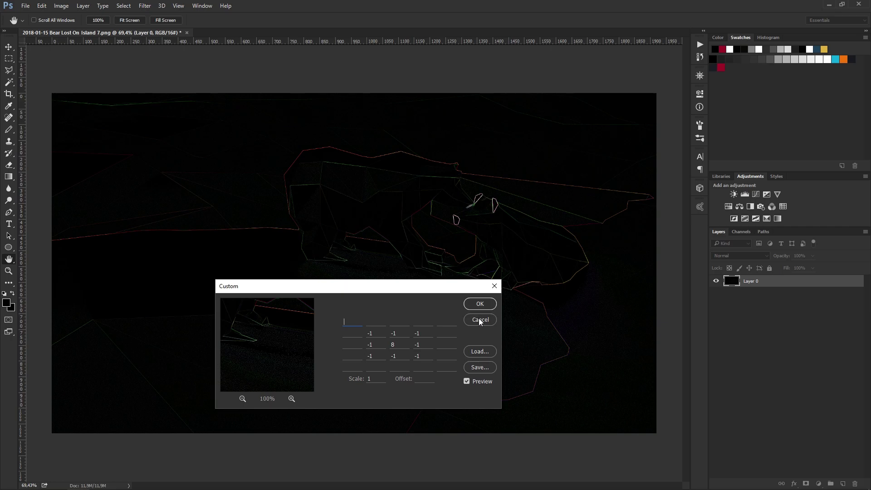
click(479, 320)
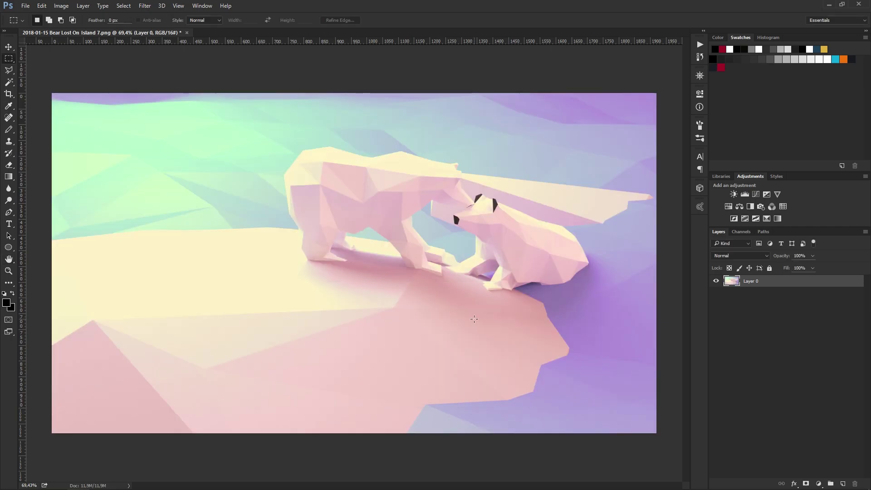